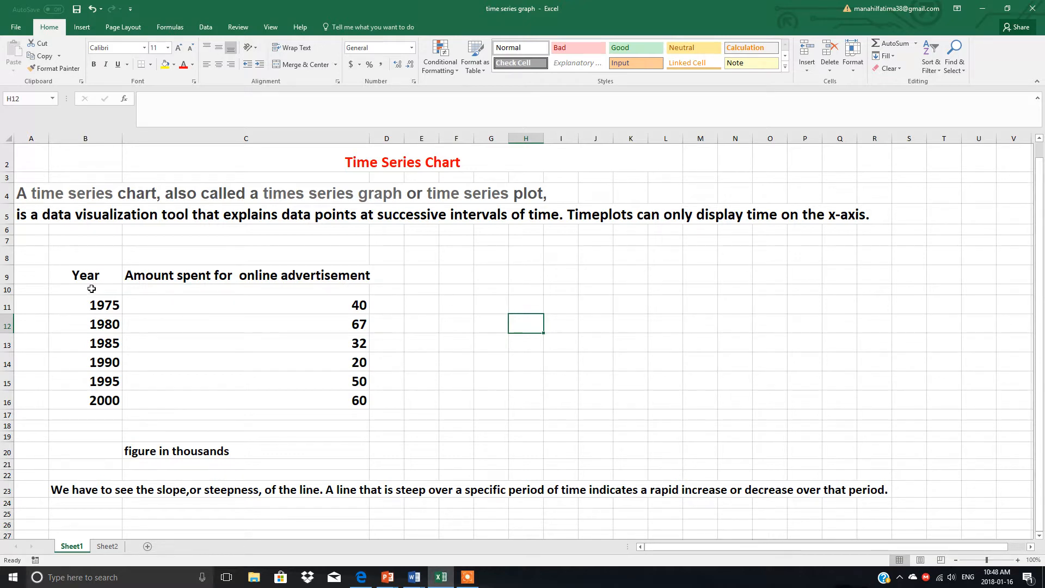
- Insert a single-series line chart from B9:C16, with the years on the horizontal axis, and place it beside the data table
left_click_drag(56, 271, 361, 401)
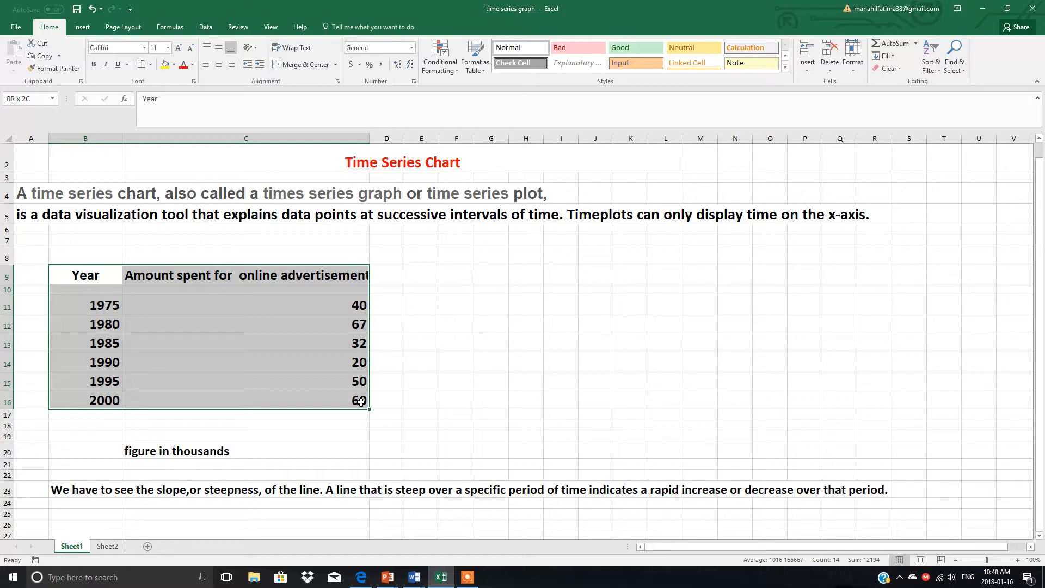
left_click_drag(361, 402, 361, 402)
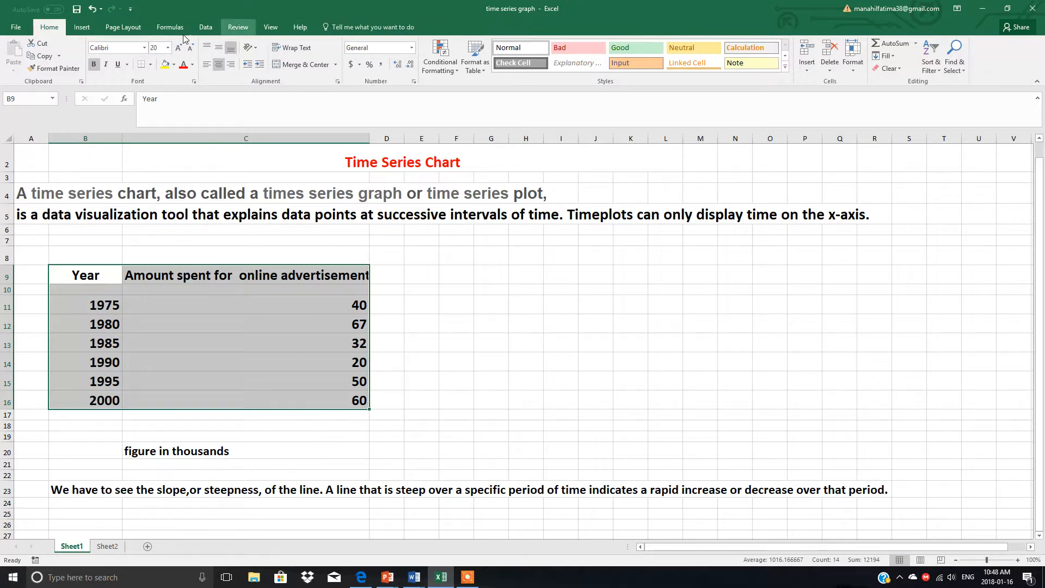
left_click(80, 27)
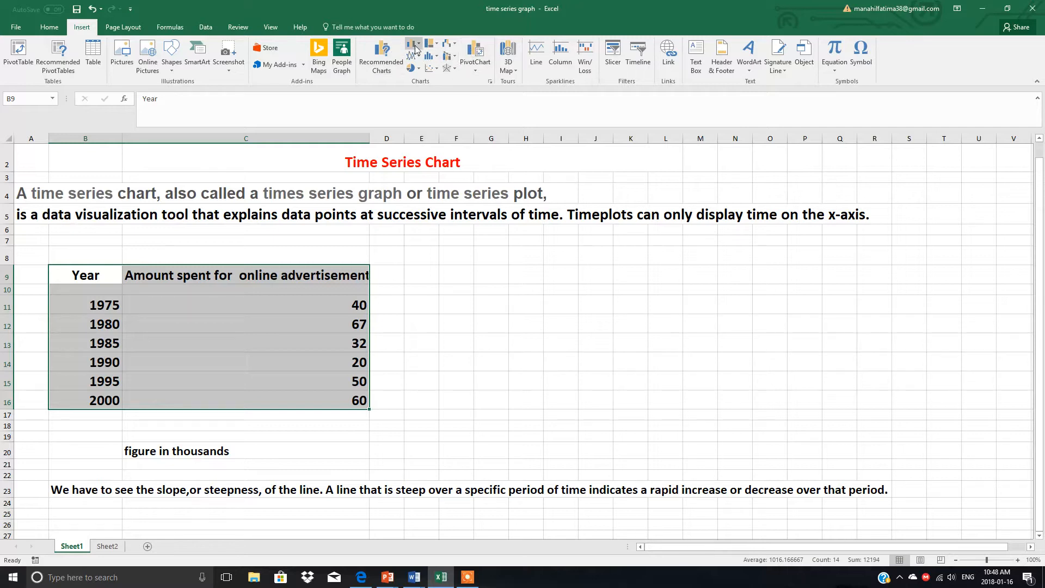
left_click(384, 50)
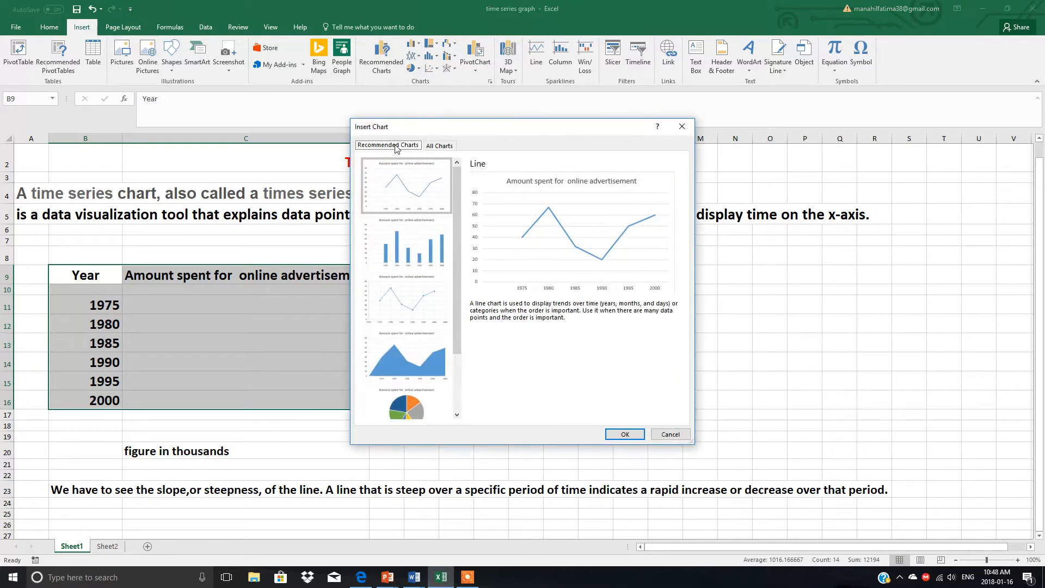
left_click(436, 148)
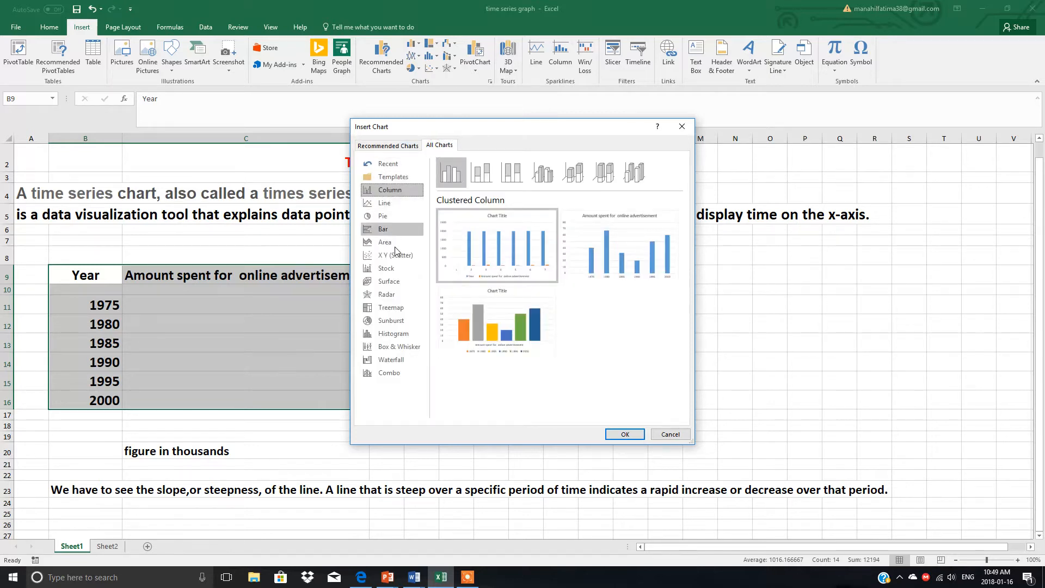
left_click(388, 204)
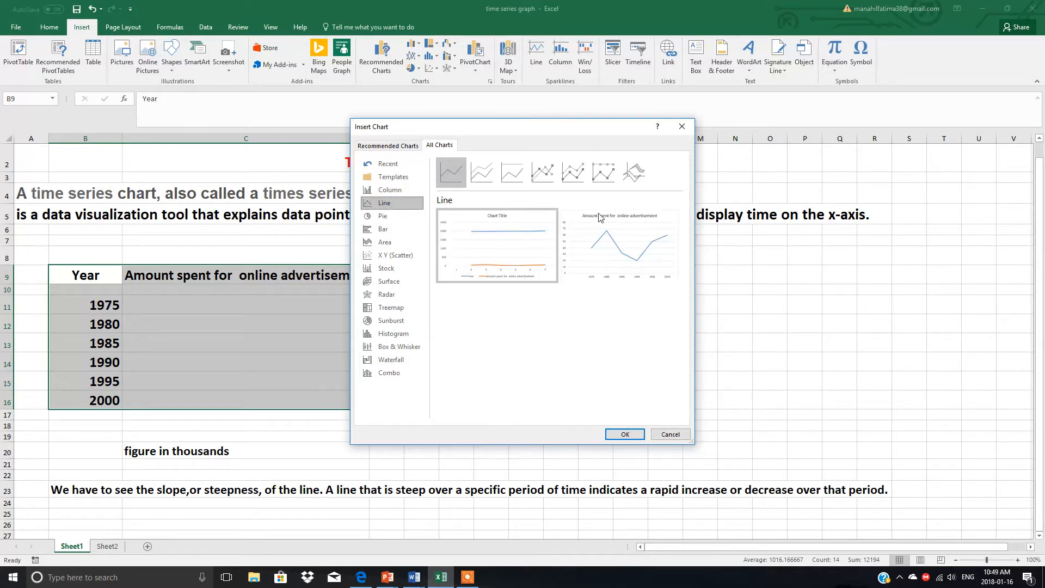
left_click(631, 241)
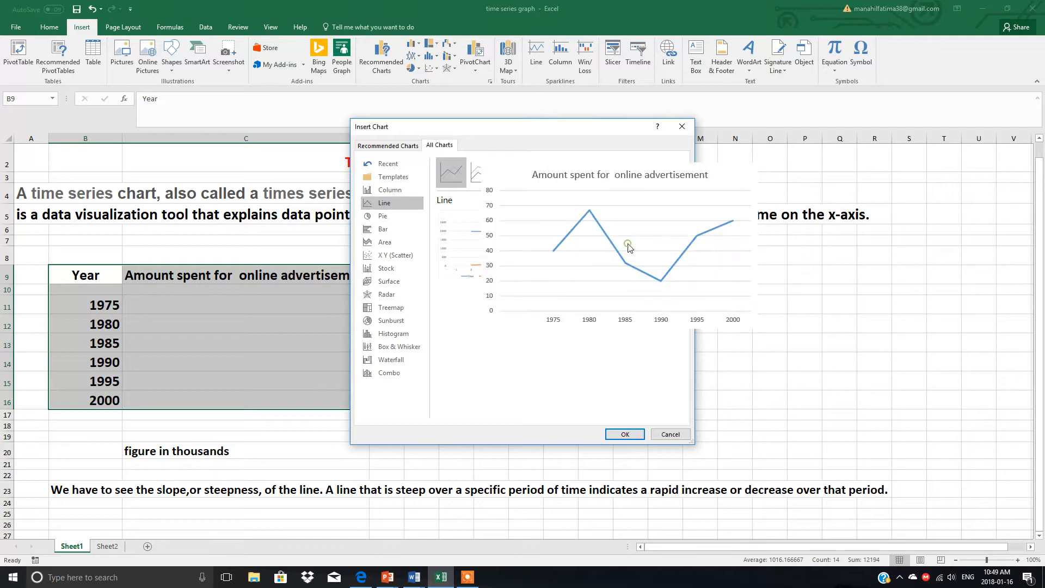
left_click(625, 435)
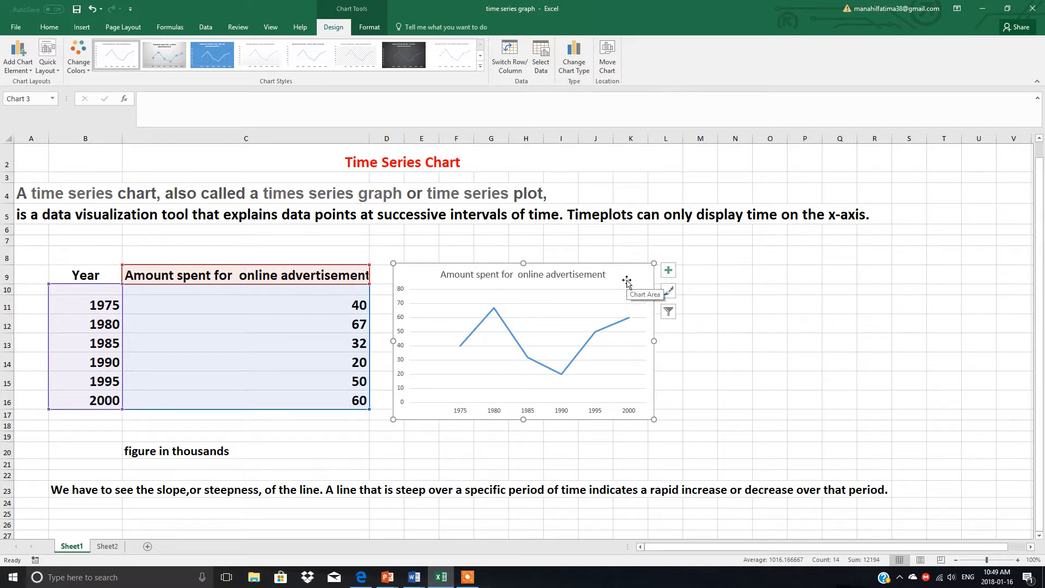
mouse_move(626, 281)
left_mouse_down()
mouse_move(653, 294)
mouse_move(642, 260)
mouse_move(638, 277)
left_mouse_up()
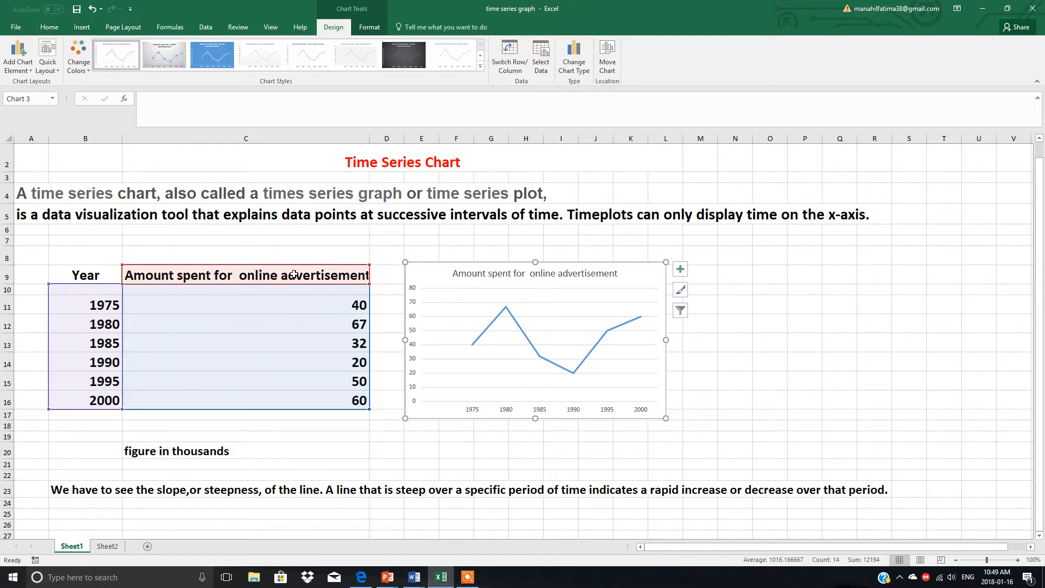
- Change the chart's title to "Time series Graph"
left_click(496, 275)
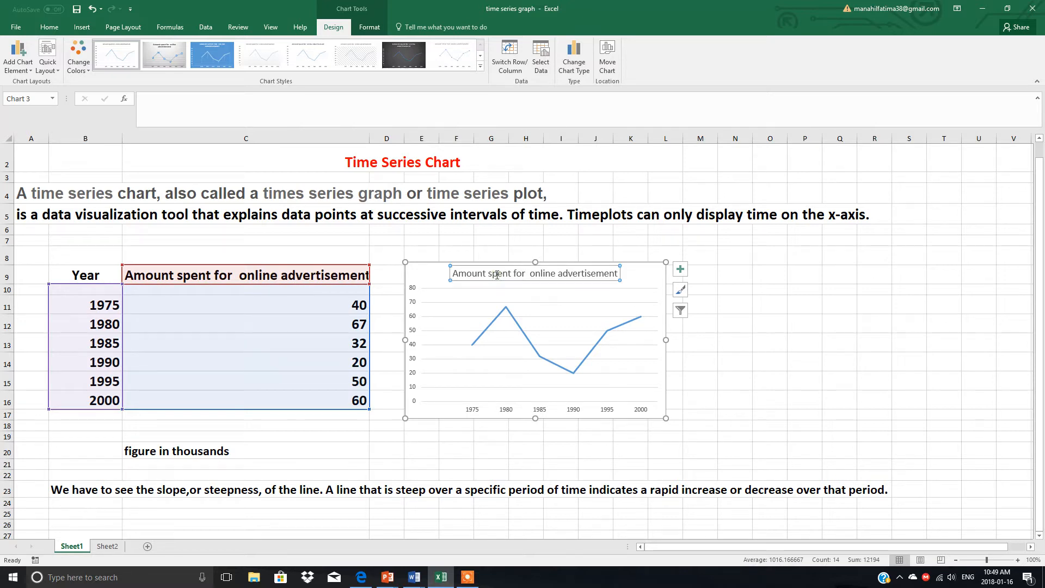
left_click_drag(455, 273, 613, 275)
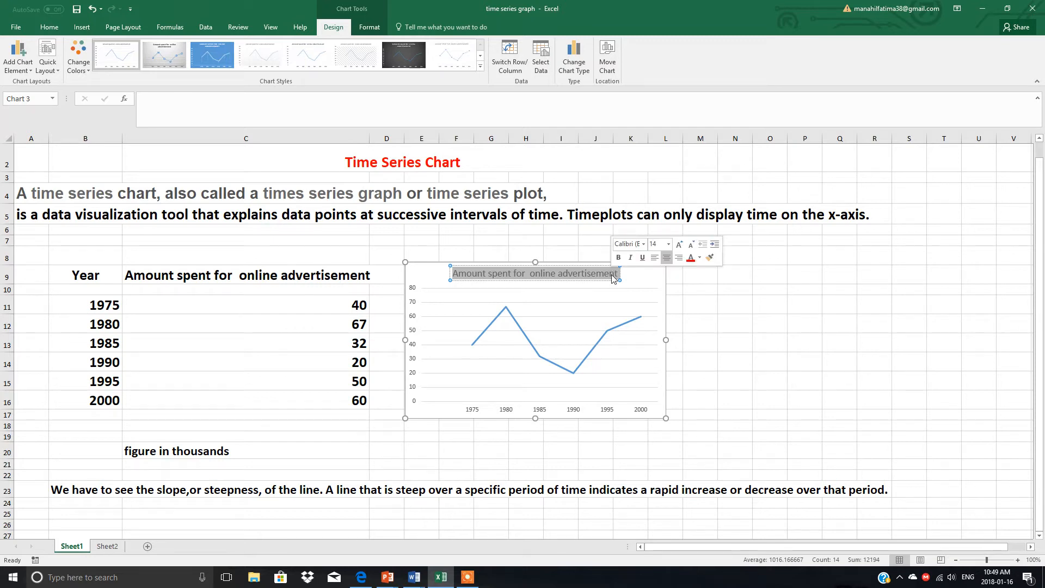
type("Ti")
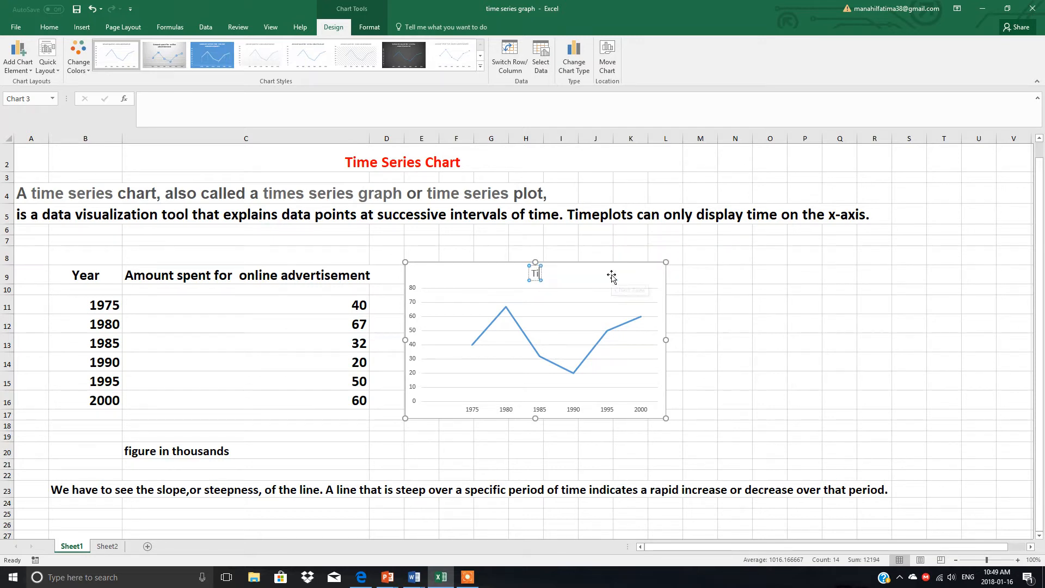
type("me ser")
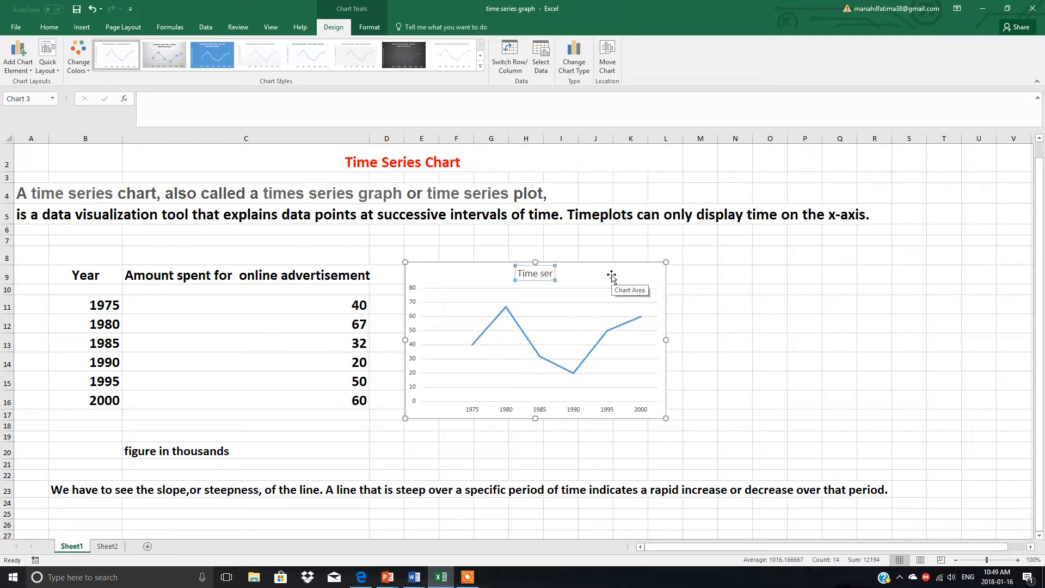
type("ies Graph")
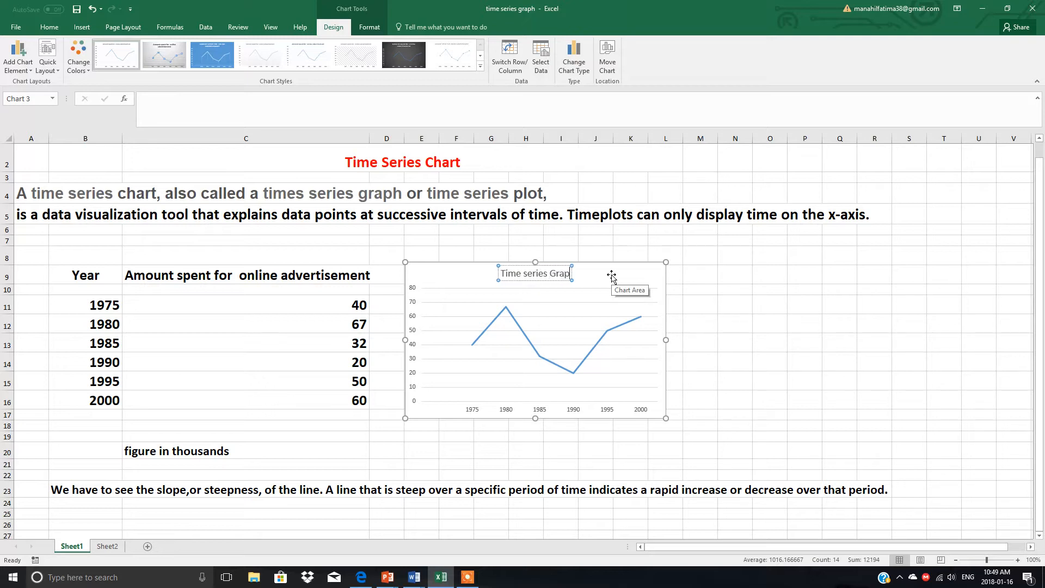
left_click(596, 299)
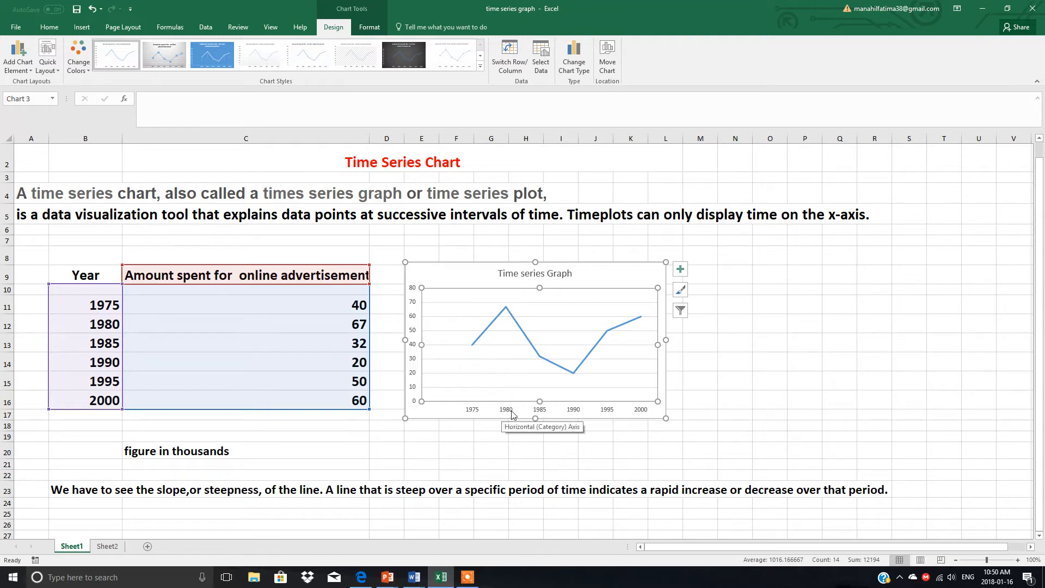
- Add data labels to the points of the line chart
mouse_move(509, 310)
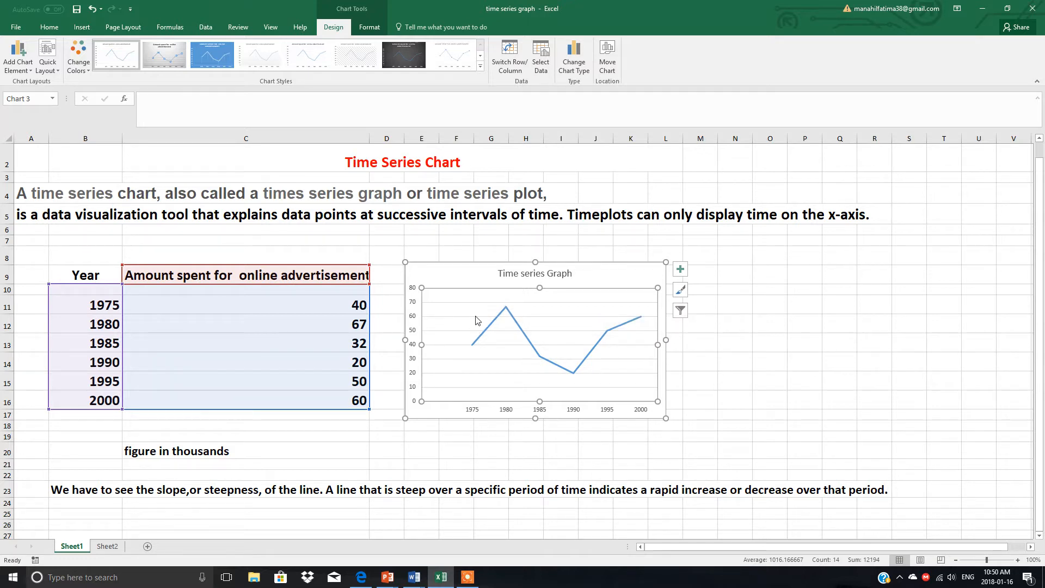
left_click(679, 272)
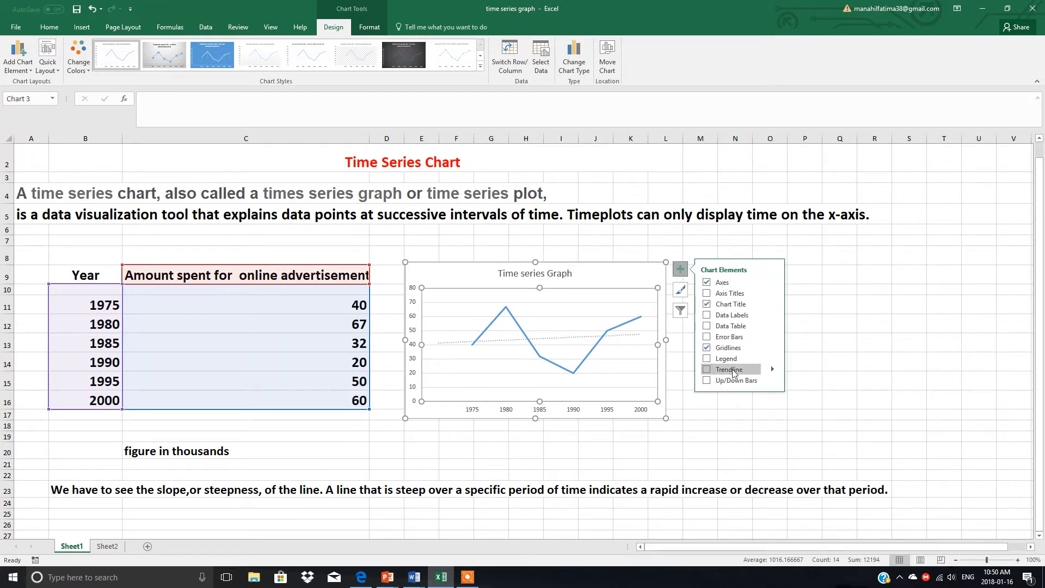
left_click(707, 316)
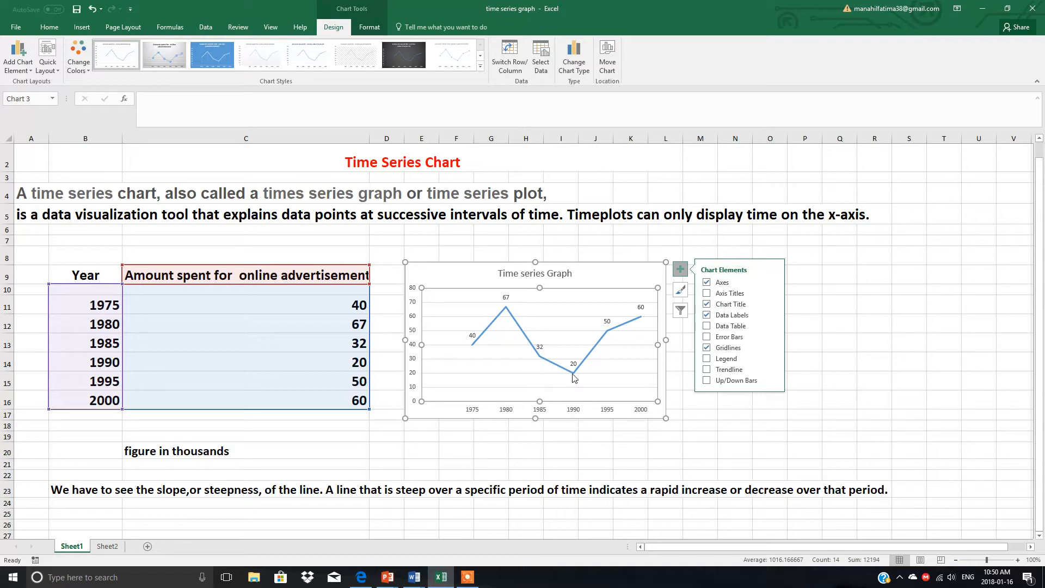
mouse_move(574, 374)
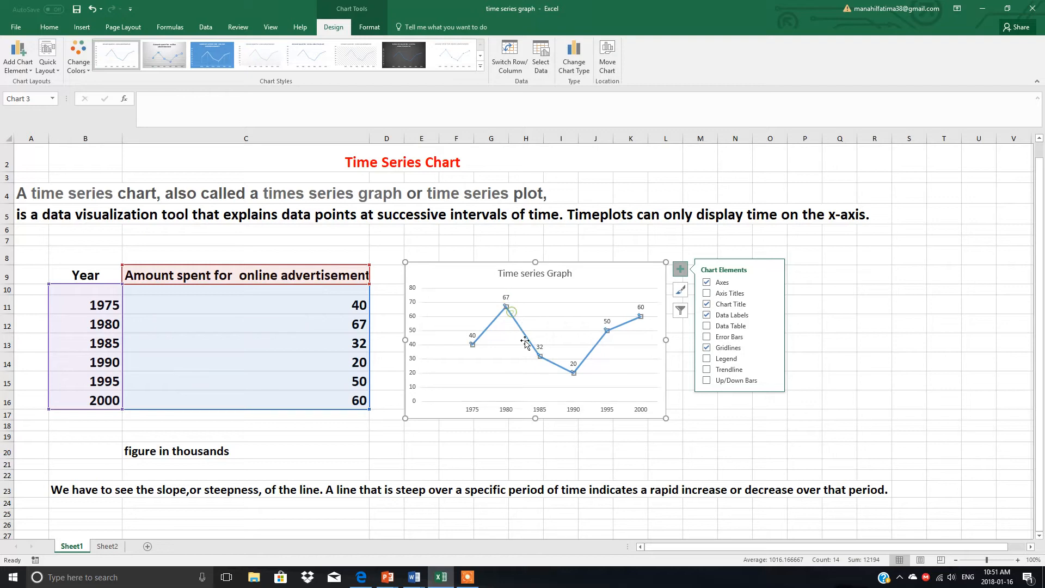
left_click(544, 359)
left_click(546, 364)
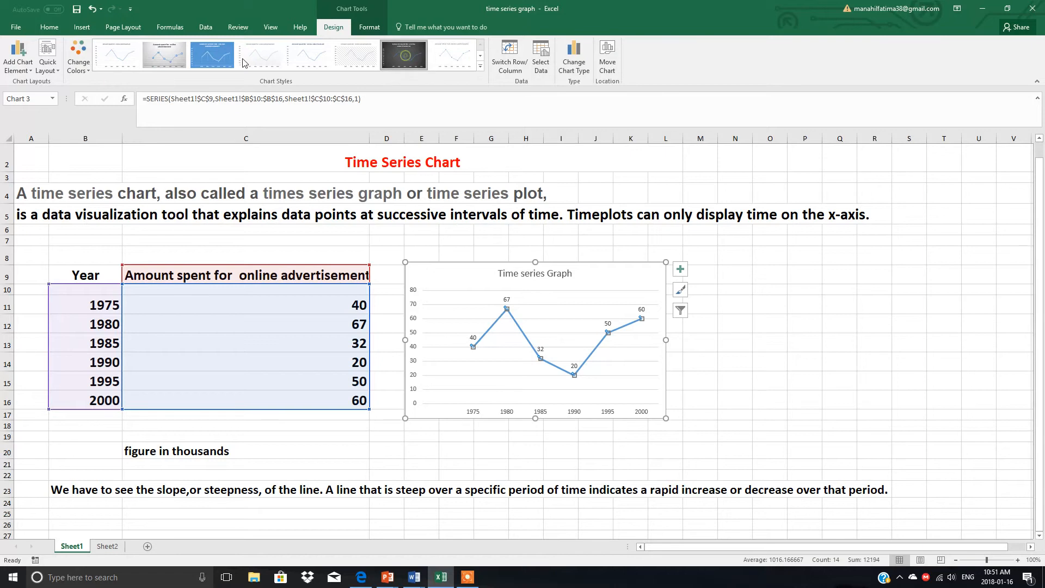
- Apply the grey gradient chart style with values inside the markers, and recolour the chart with the colourful palette that starts with orange and yellow
left_click(211, 59)
left_click(210, 59)
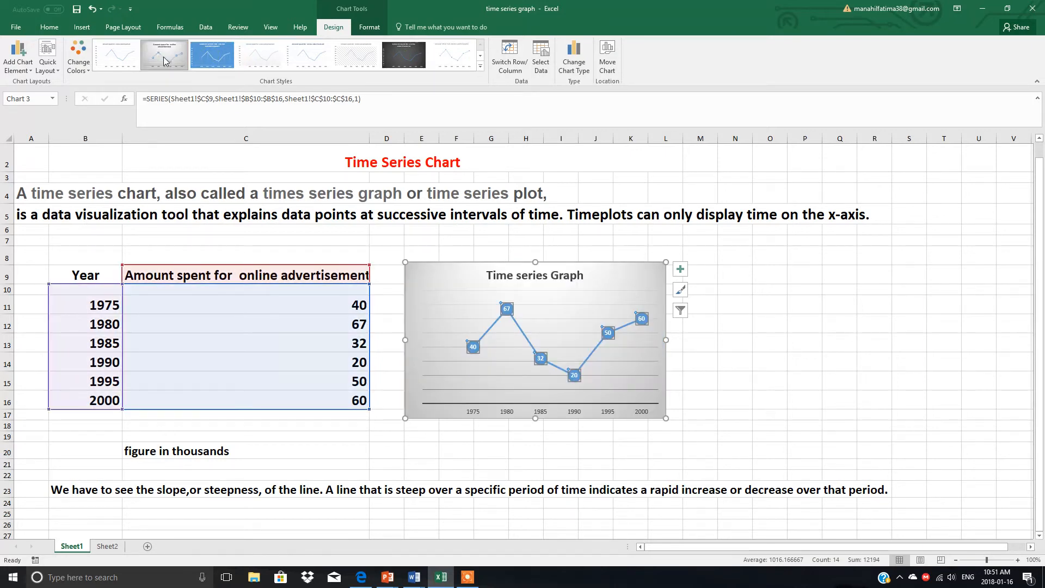
left_click(480, 66)
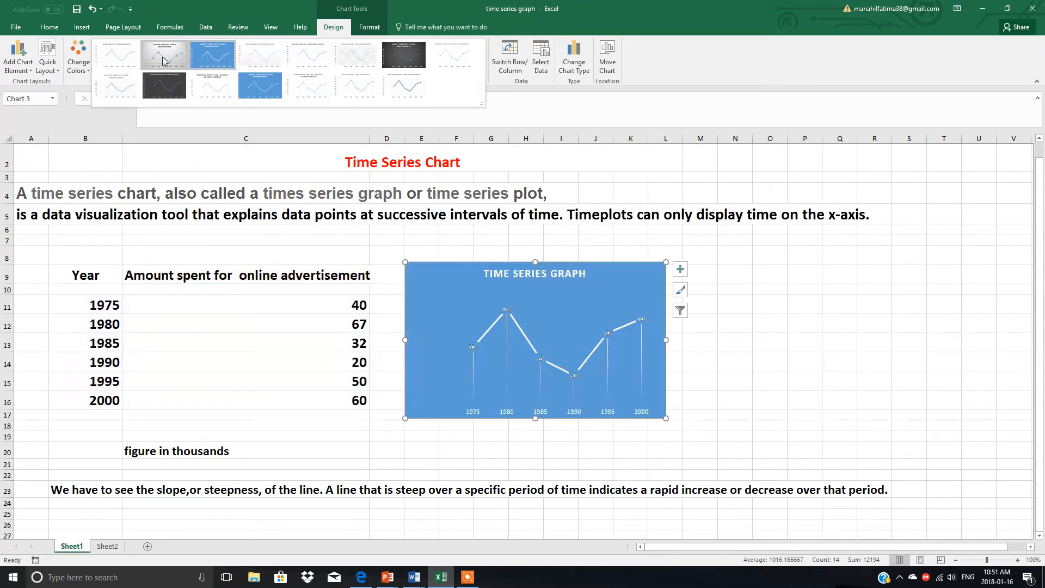
left_click(163, 60)
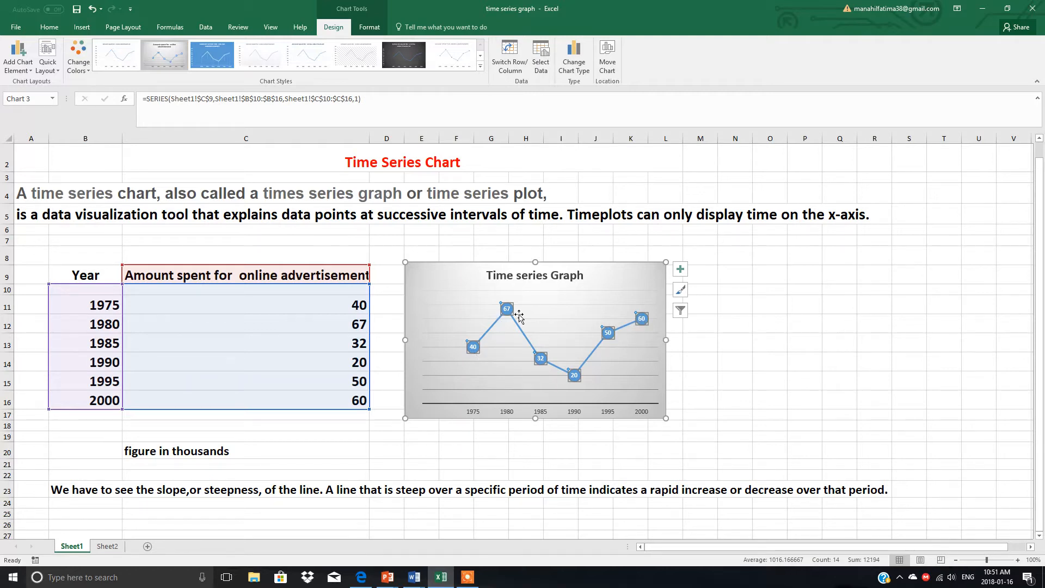
left_click(88, 72)
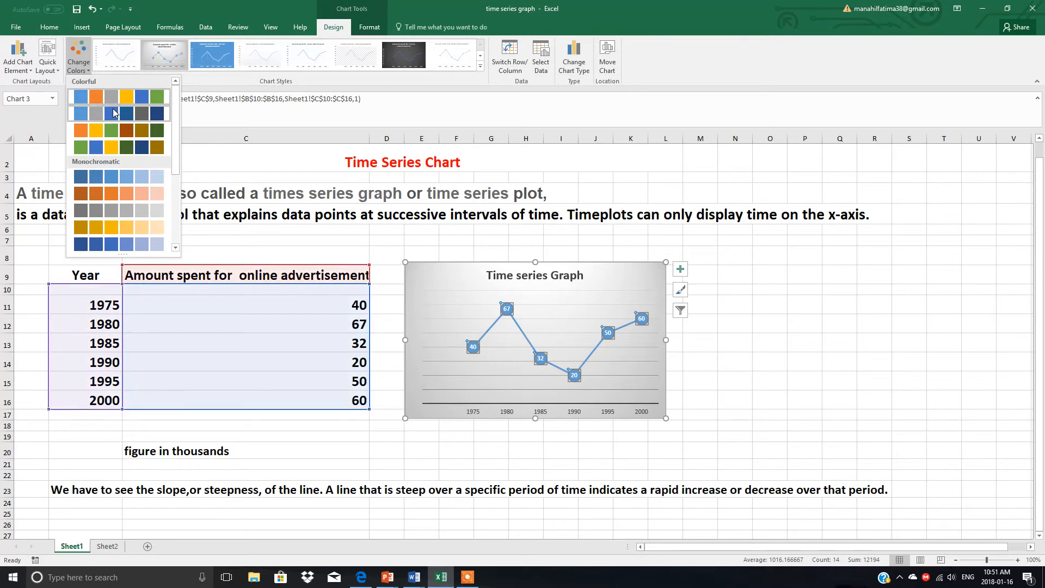
left_click(86, 132)
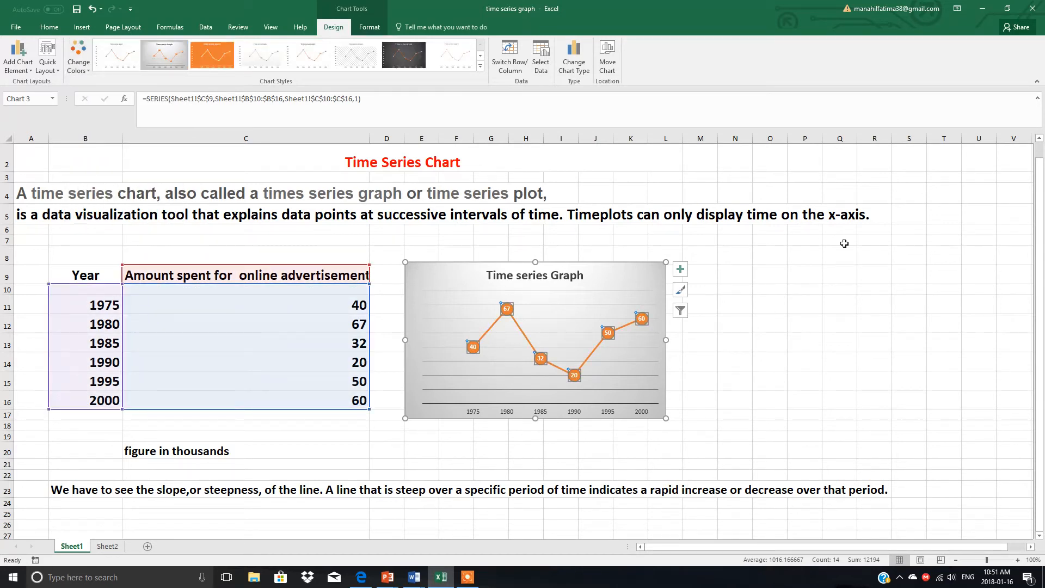
left_click(107, 546)
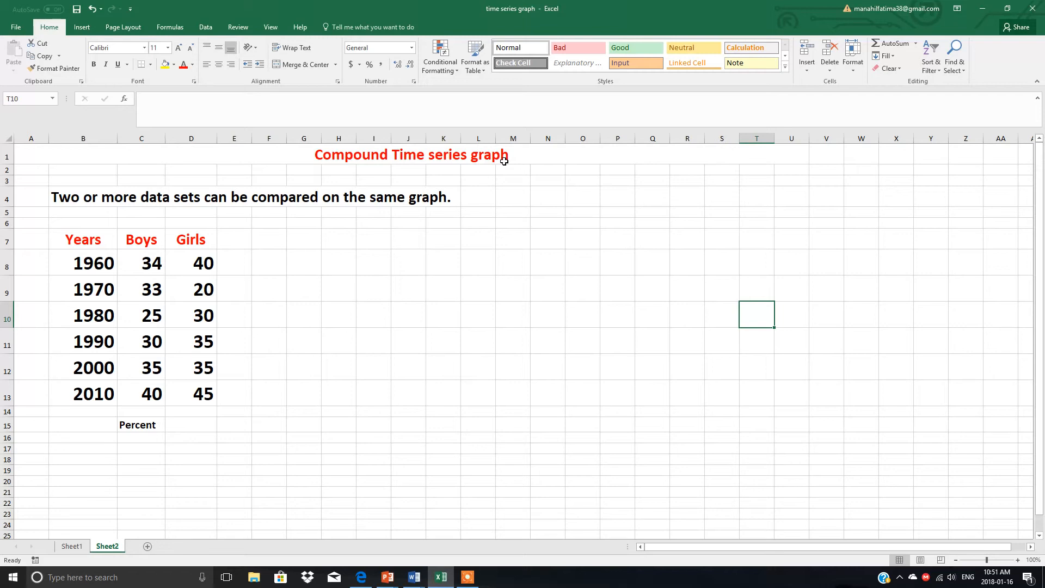
left_click(72, 550)
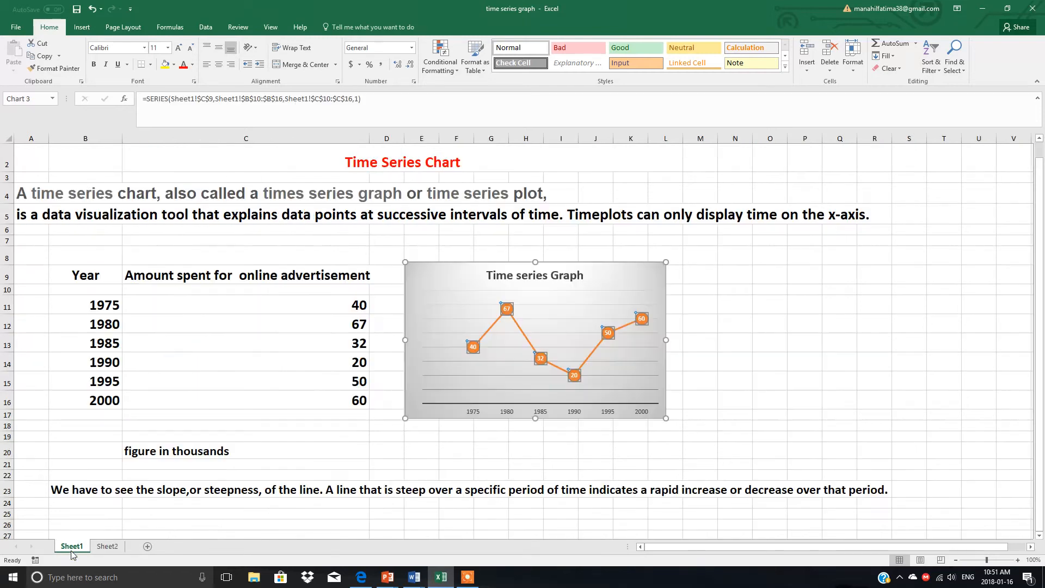
left_click(477, 338)
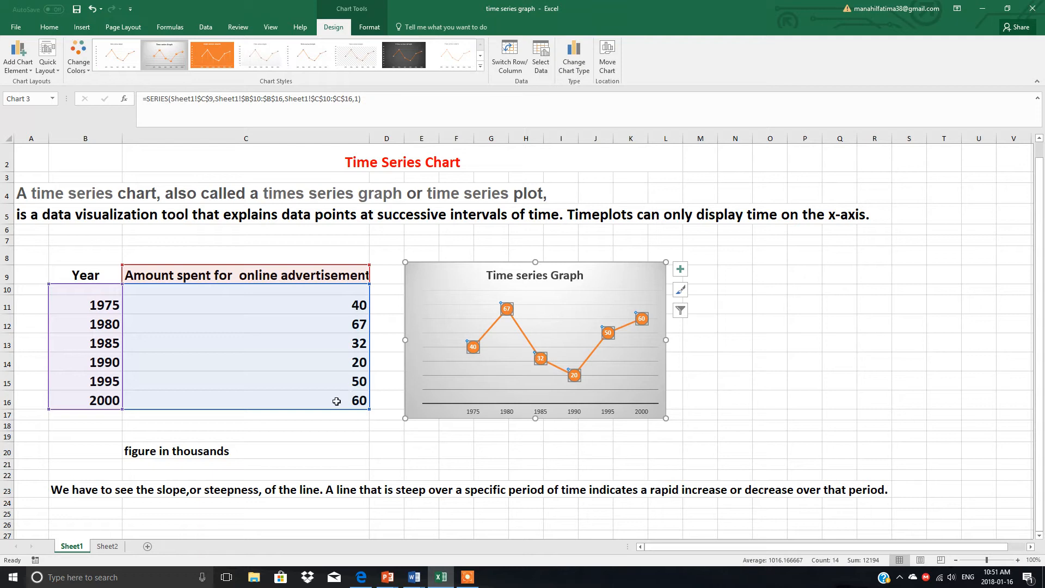
- On Sheet2, insert a line chart from B7:D13 with Boys and Girls as separate lines and the years on the horizontal axis
left_click(102, 547)
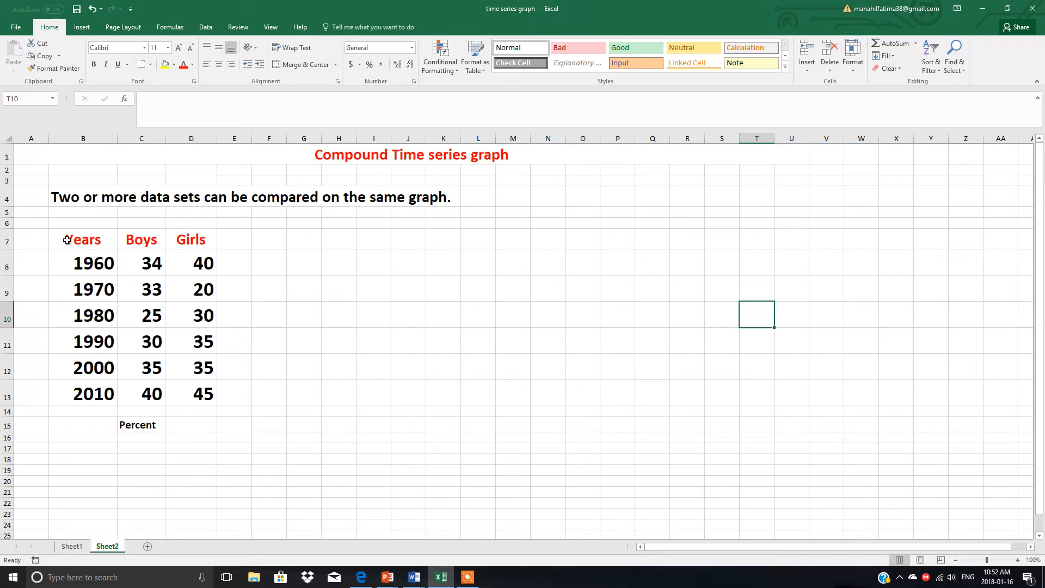
left_click_drag(67, 240, 189, 392)
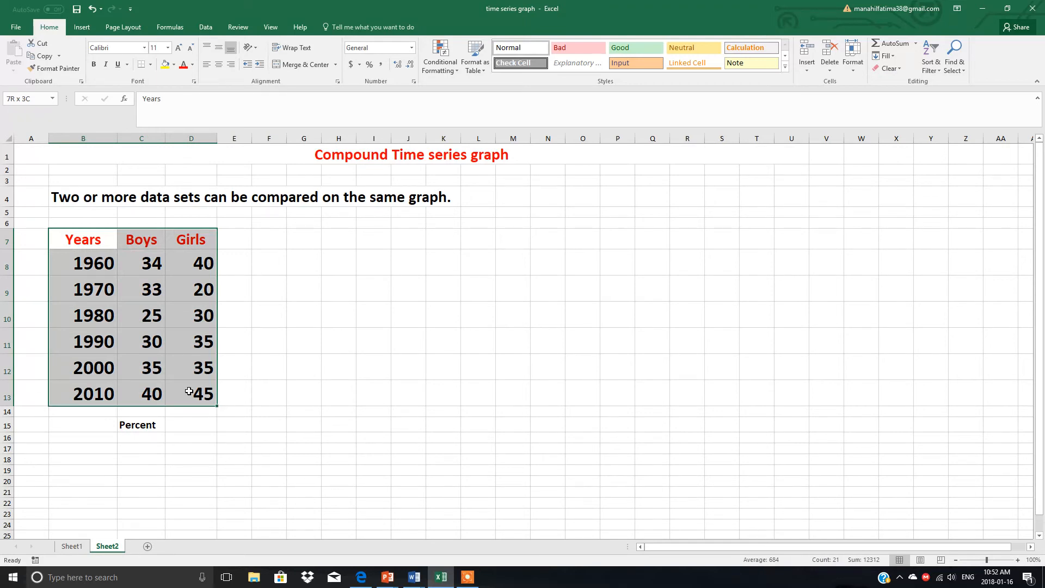
left_click_drag(189, 392, 189, 391)
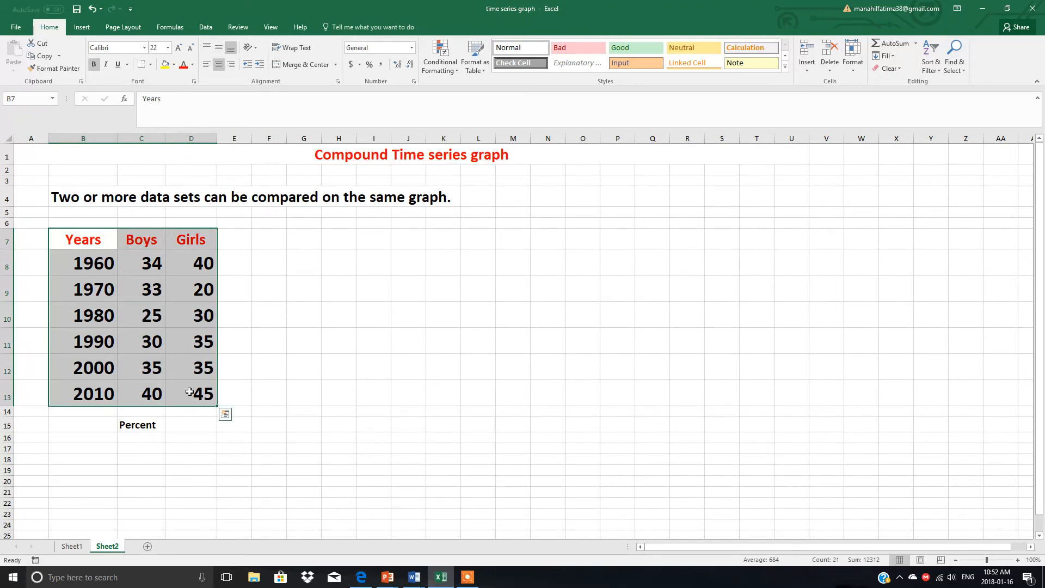
left_click(82, 28)
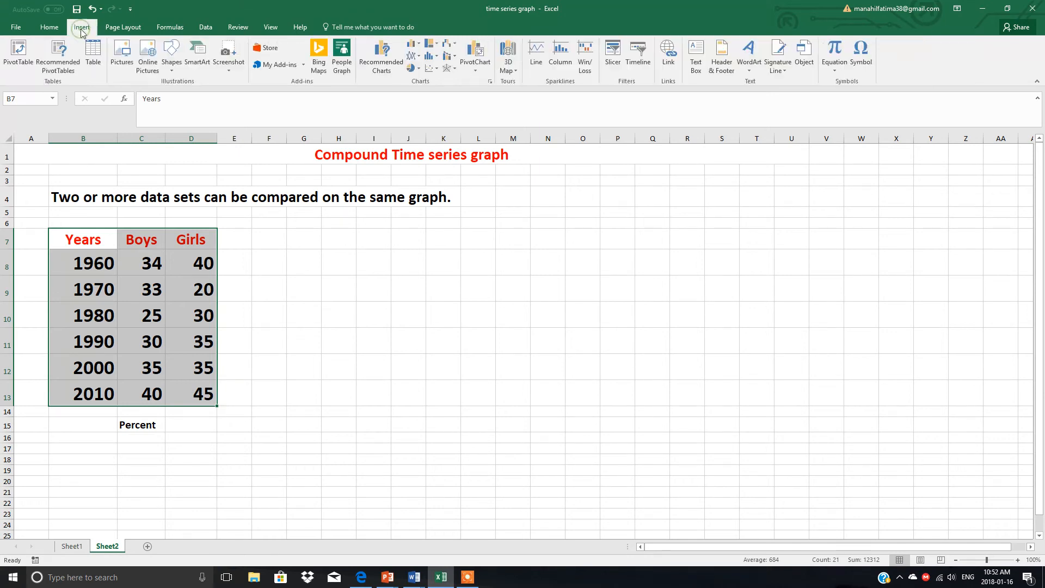
left_click(380, 53)
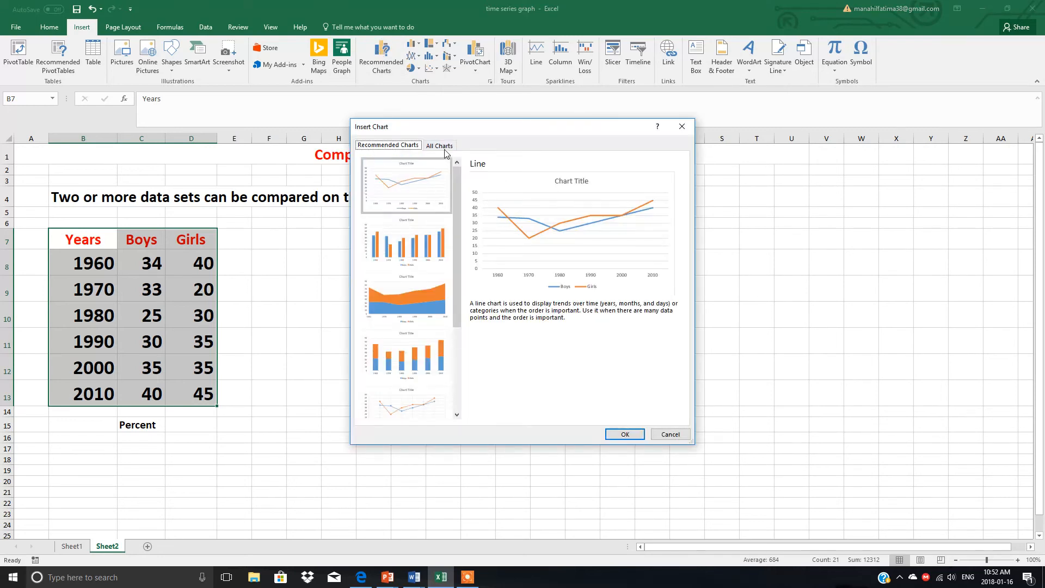
left_click(445, 149)
left_click(390, 206)
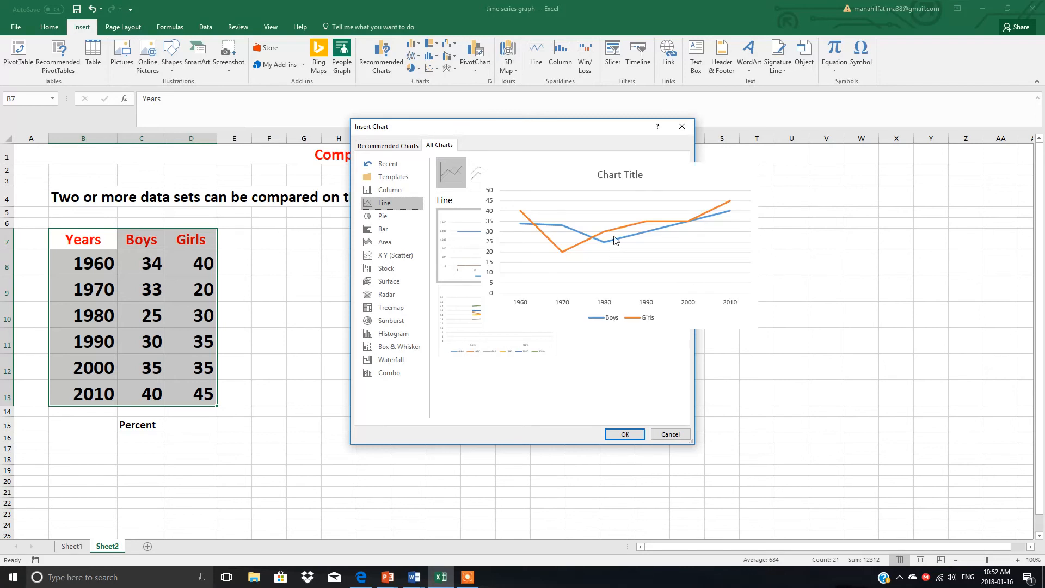
left_click(616, 242)
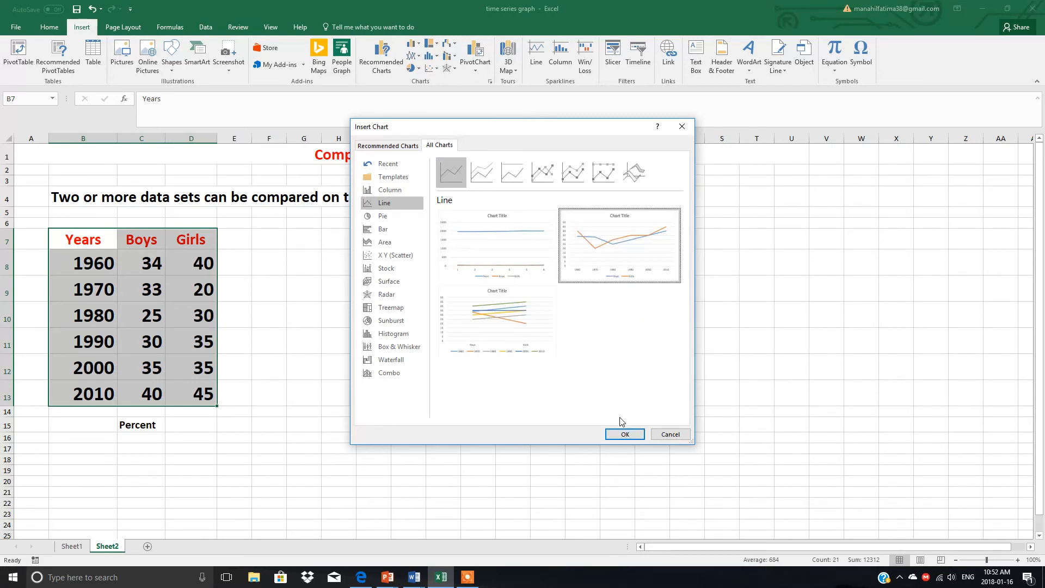
left_click(623, 434)
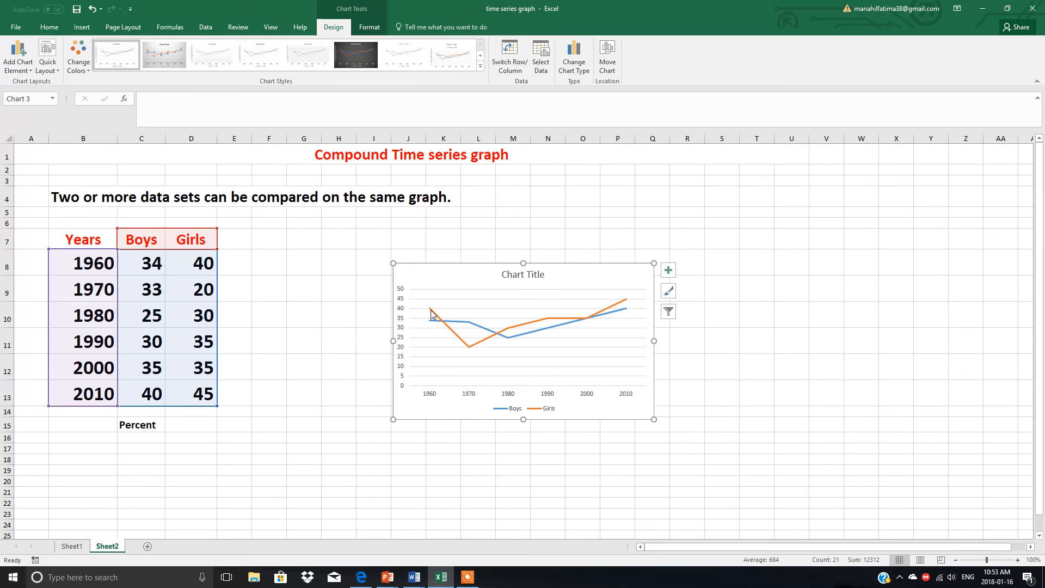
- Add data labels to both lines of the Boys and Girls chart
mouse_move(430, 313)
mouse_move(470, 354)
left_click(669, 272)
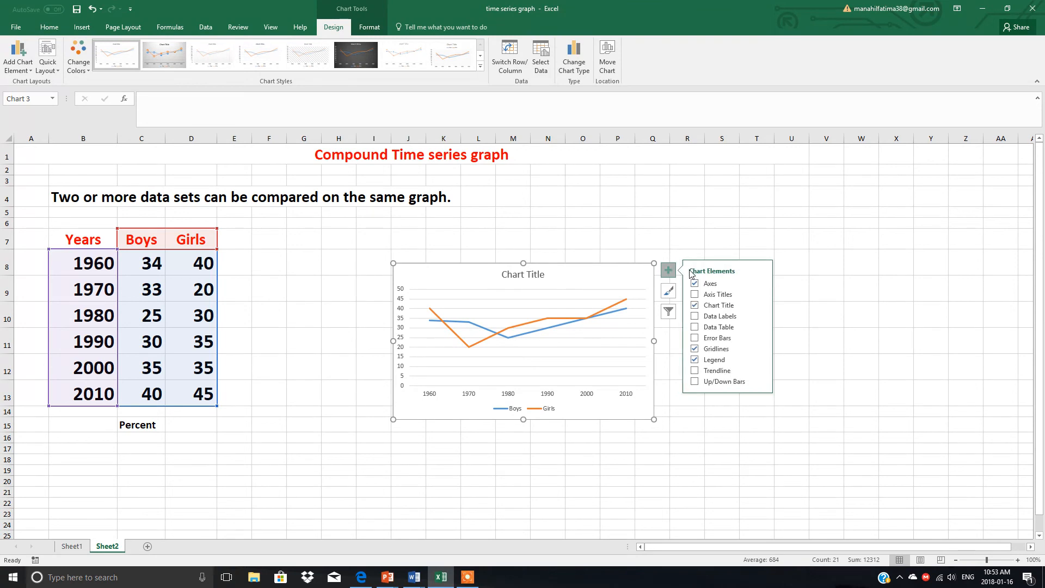
left_click(696, 317)
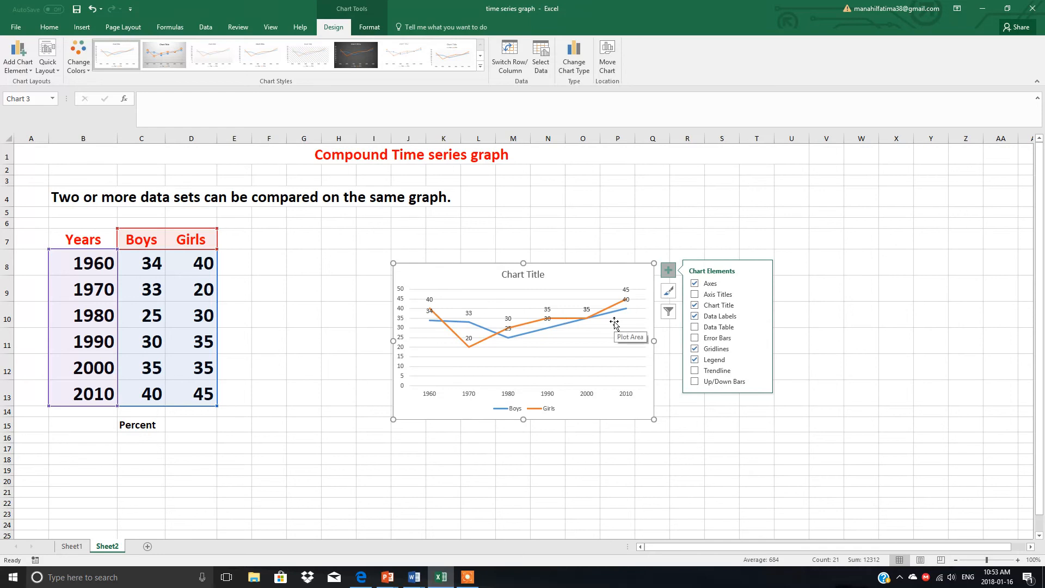
- Try the dark chart style with glowing lines and the white style with small markers and vertical gridlines
left_click(528, 299)
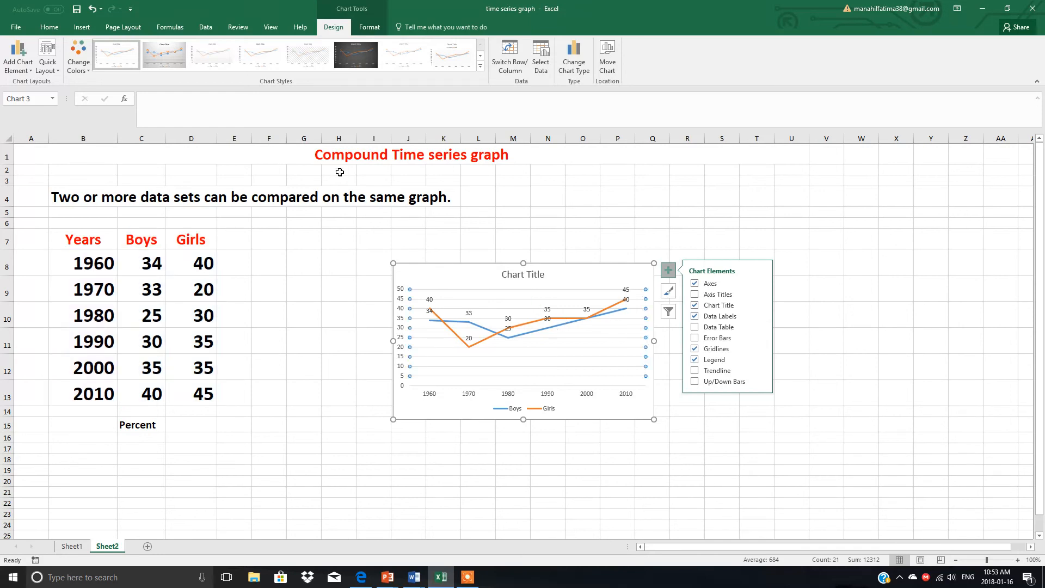
left_click(526, 371)
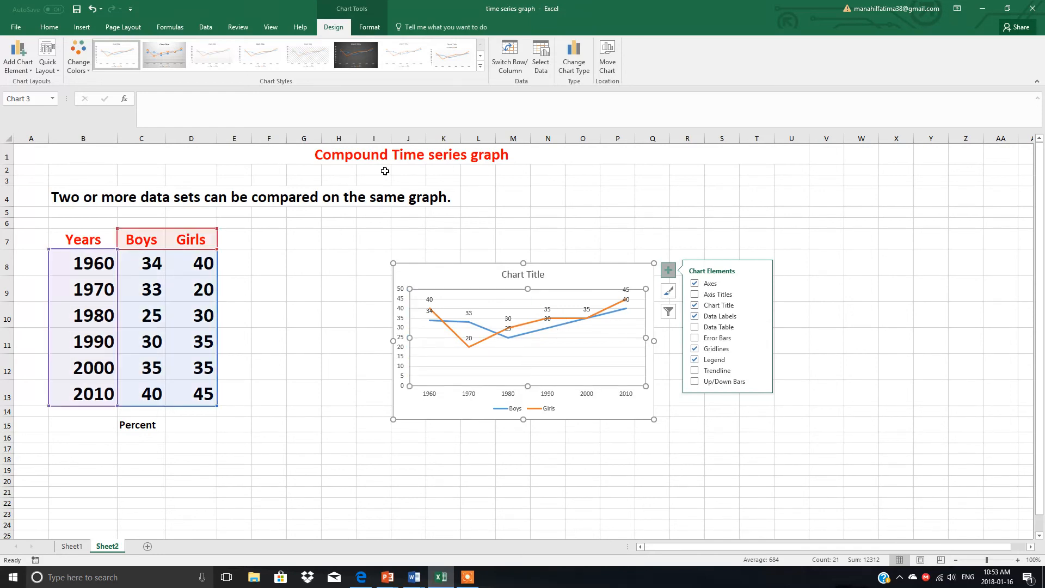
left_click(482, 67)
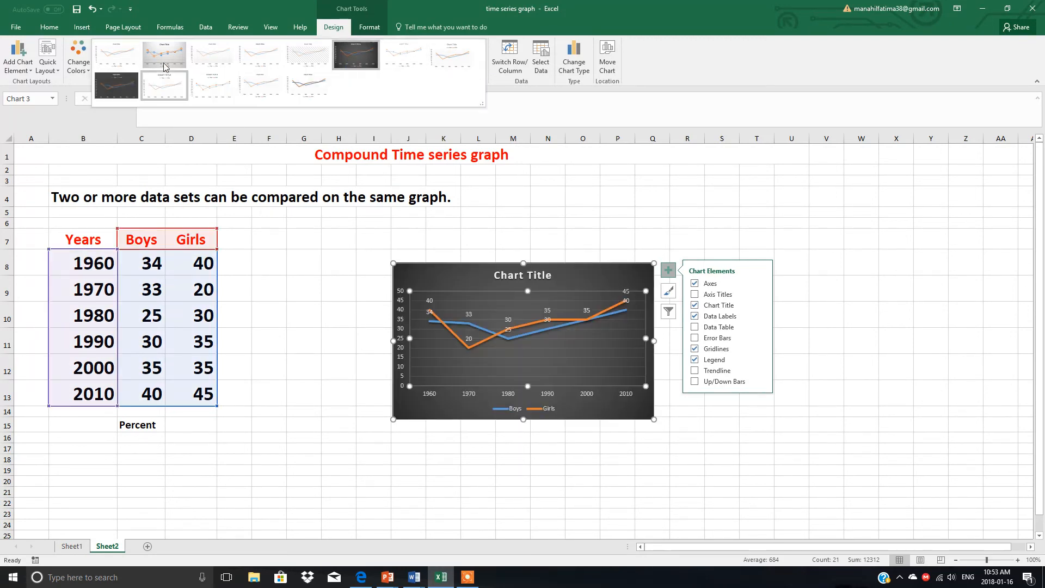
left_click(109, 83)
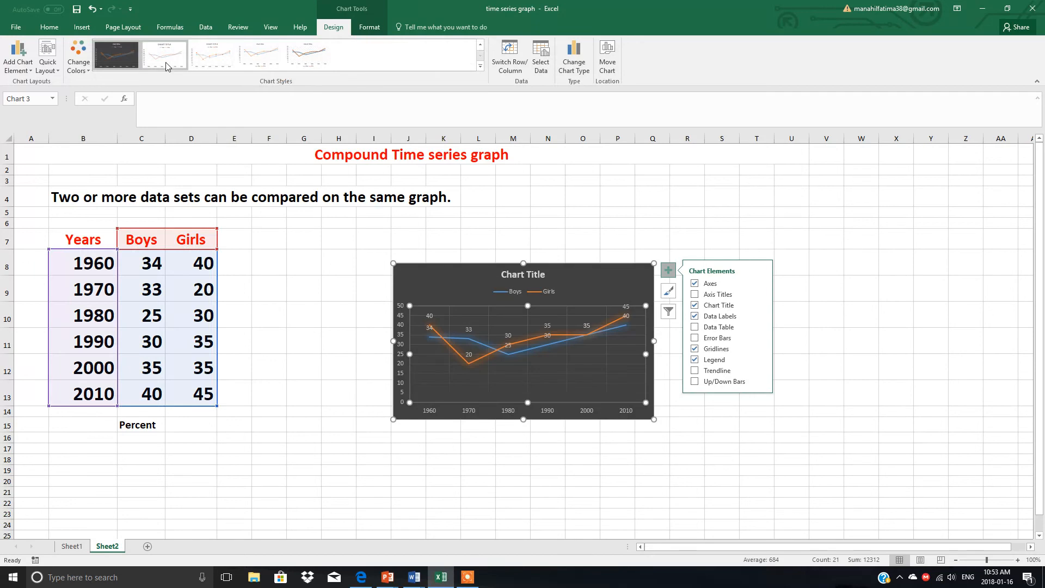
left_click(210, 56)
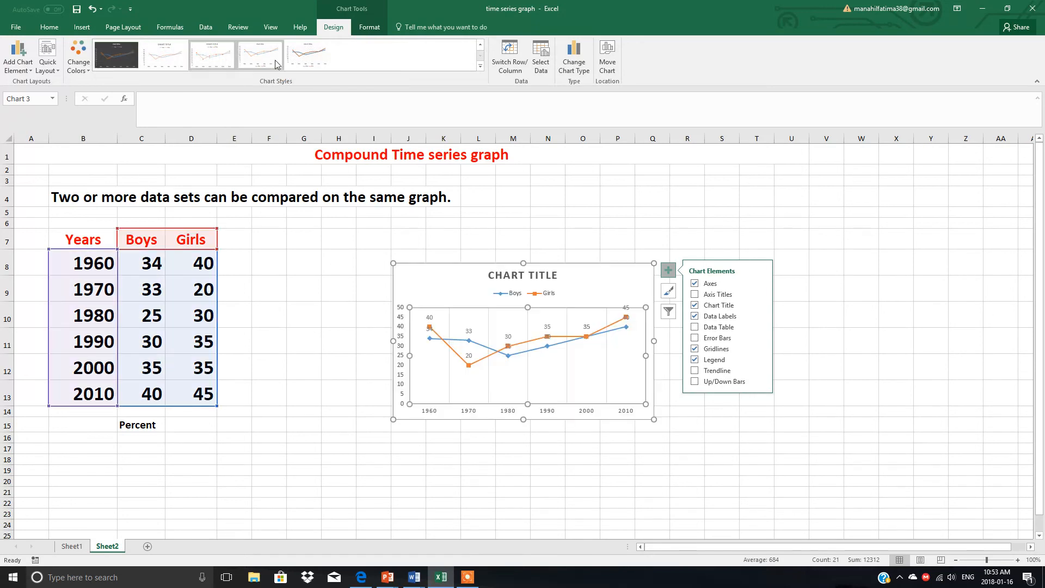
- Apply the grey gradient chart style with values inside round markers to the Boys and Girls chart
left_click(480, 67)
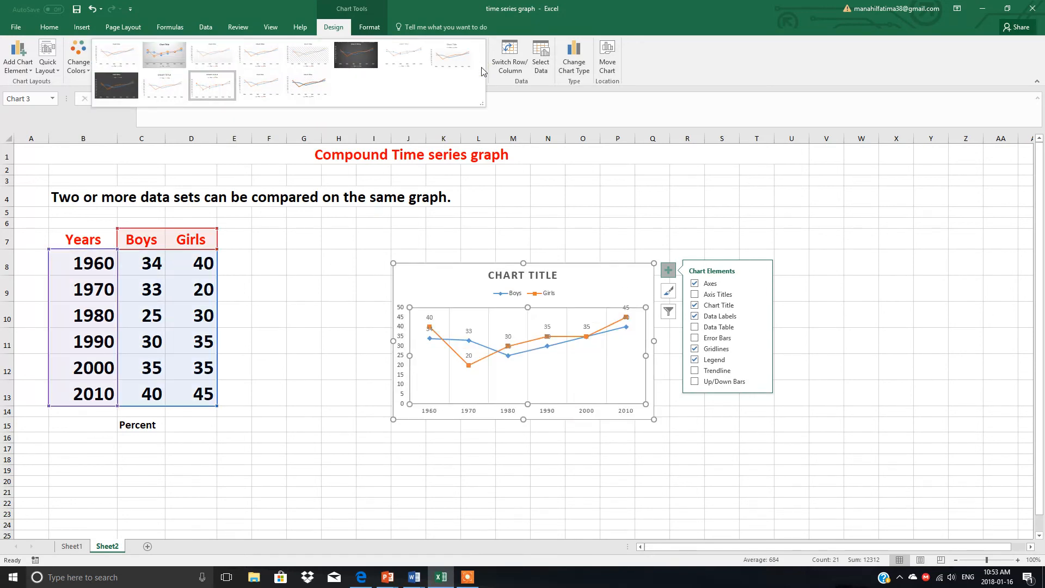
left_click(165, 55)
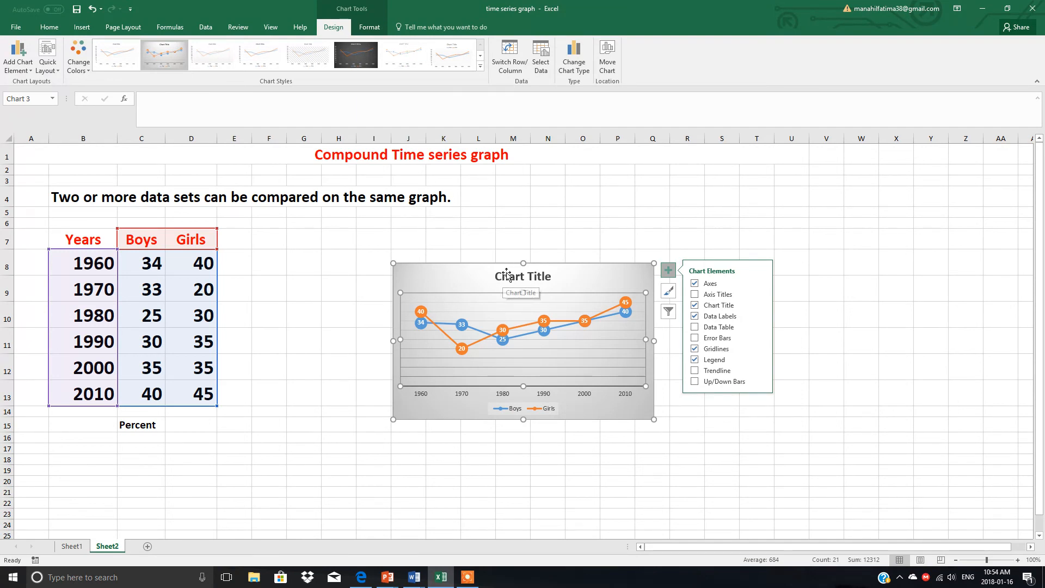
left_click(502, 278)
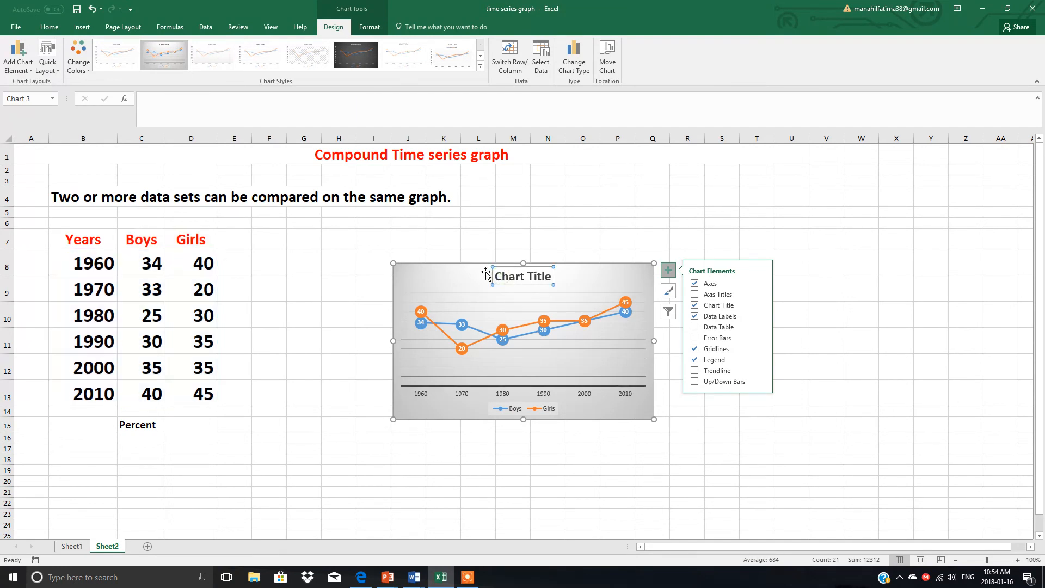
left_click_drag(499, 273, 555, 276)
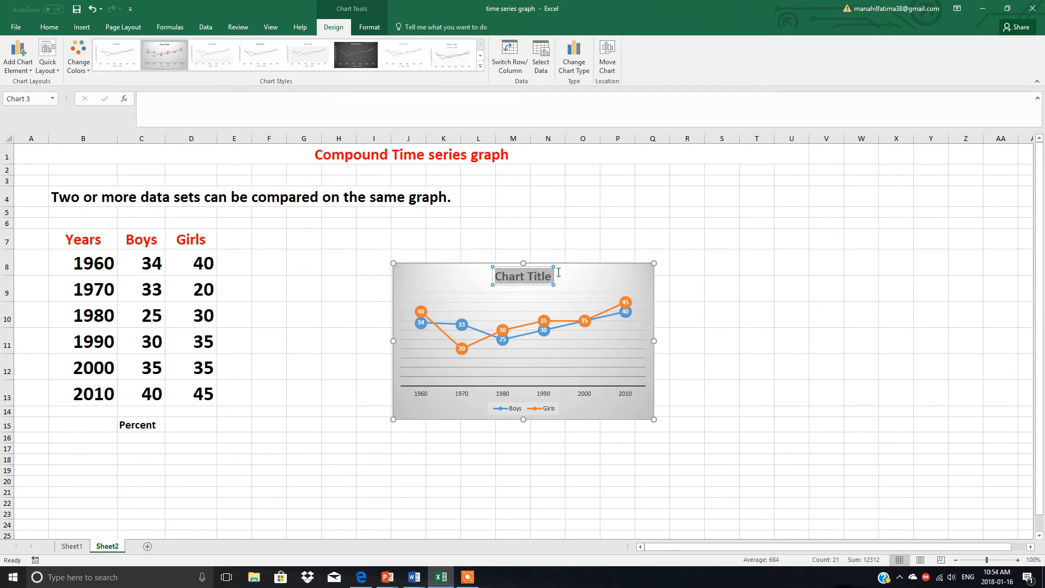
left_click(791, 350)
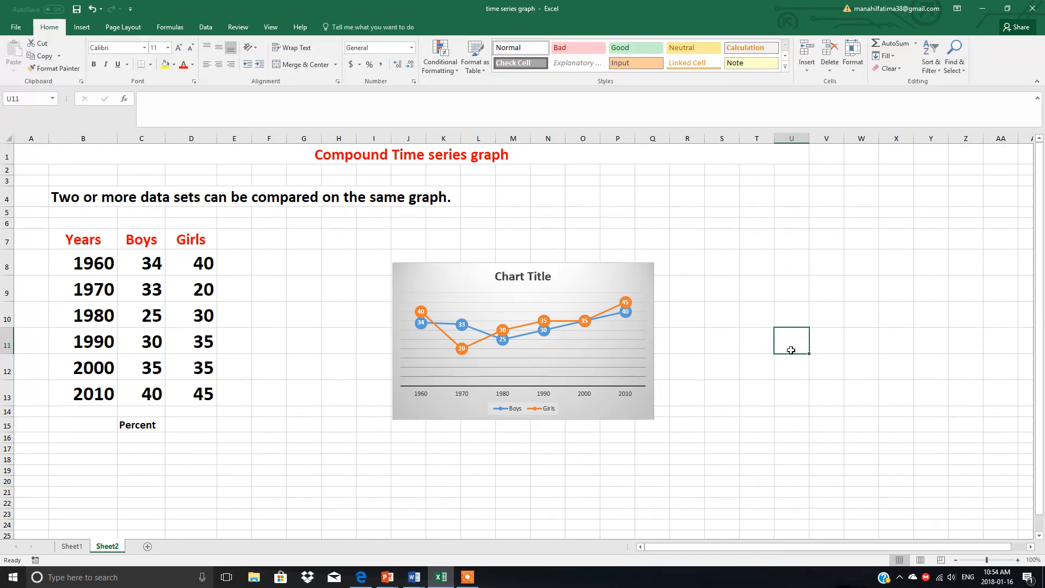